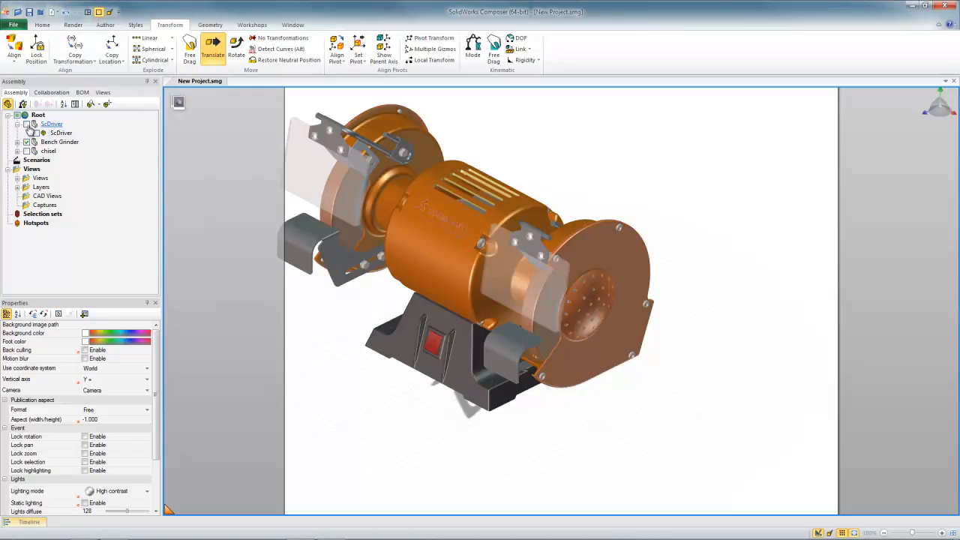
Show the ScDriver assembly with the bench grinder and turn off assembly selection mode.
left_click(27, 125)
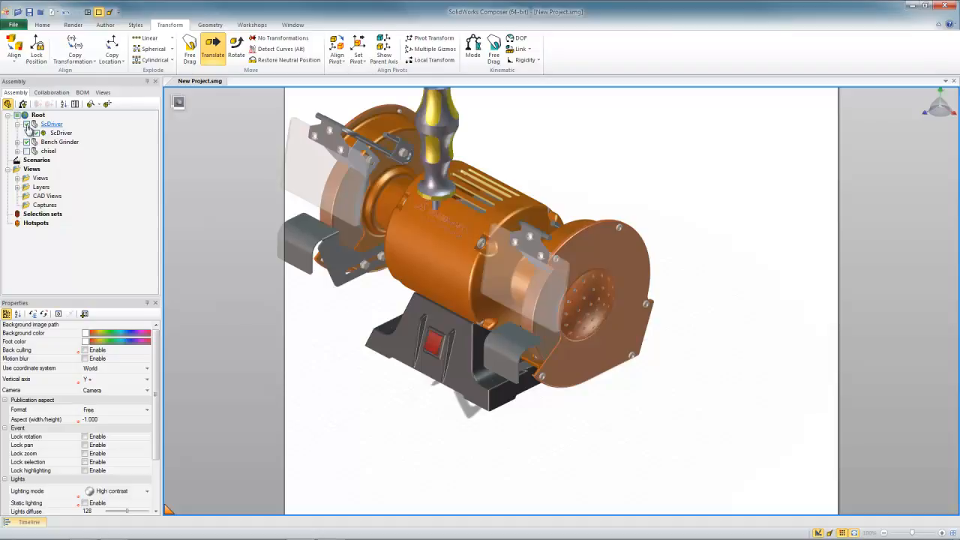
middle_click_drag(494, 168, 487, 200)
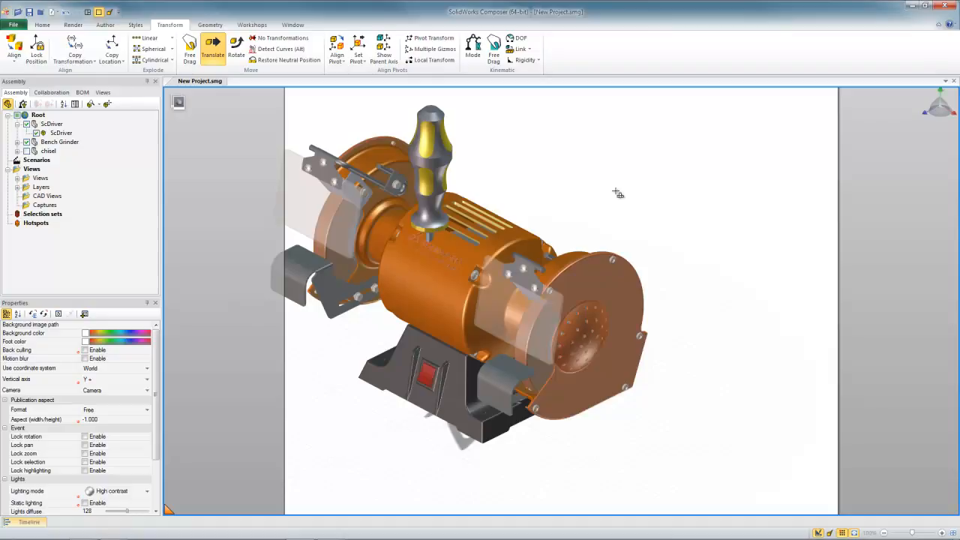
left_click(51, 124)
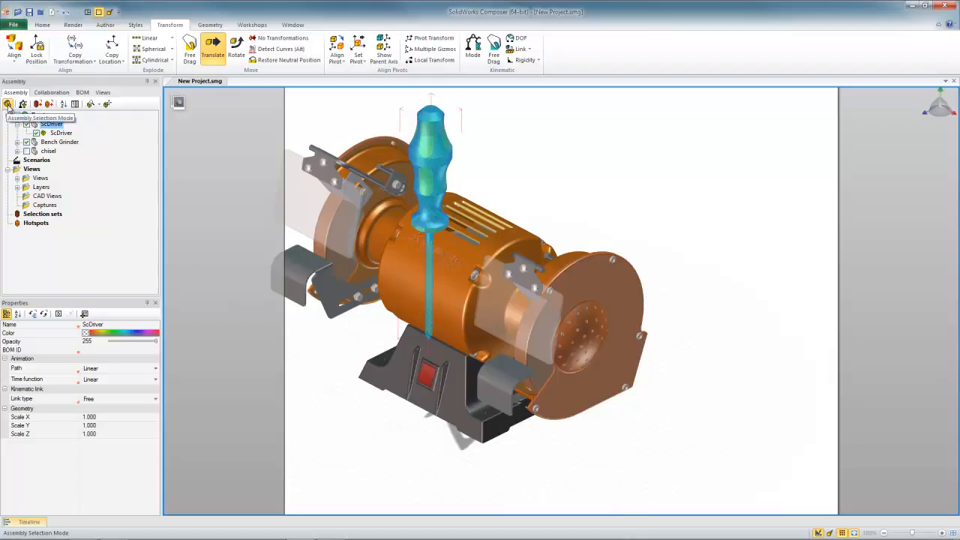
left_click(9, 106)
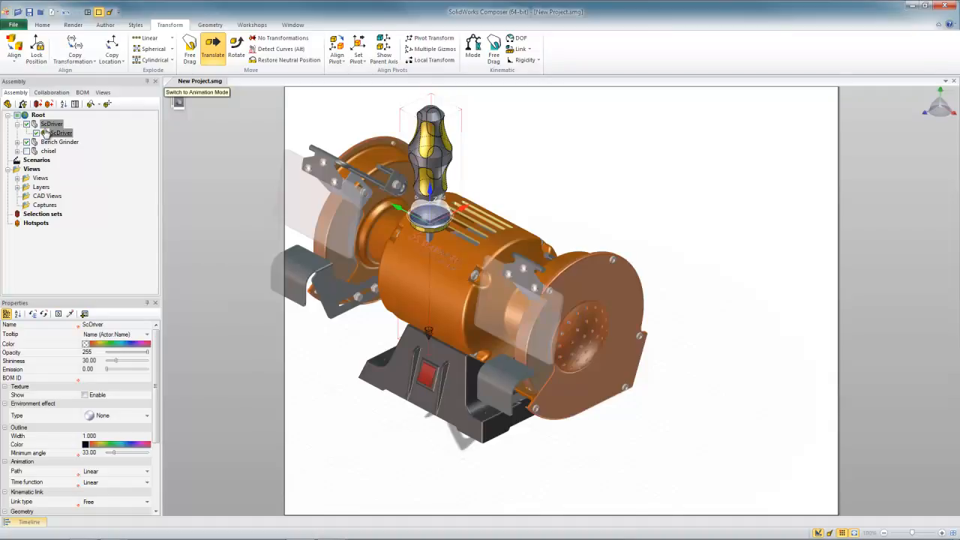
Translate the screwdriver along its green axis, off the motor housing and into the open space beside the grinder's side cover.
left_click(50, 124)
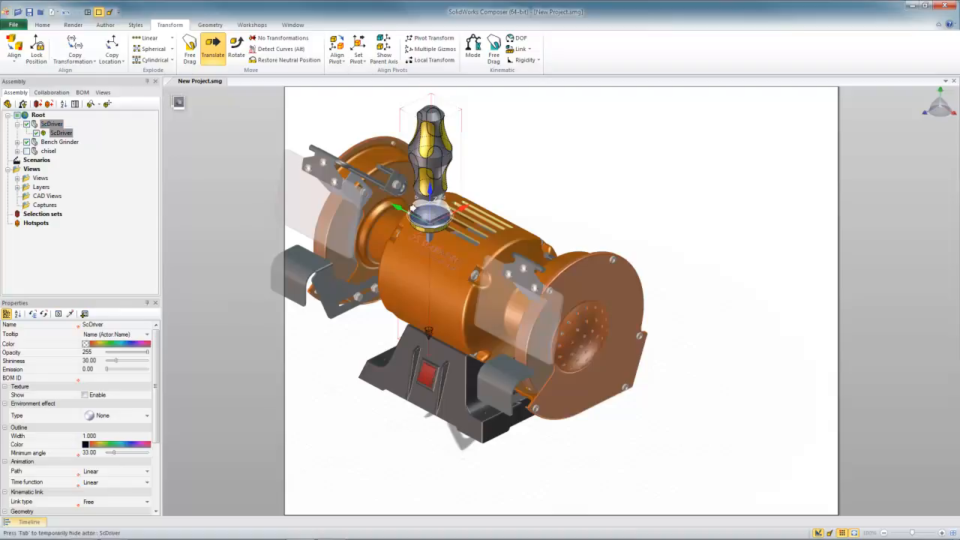
left_click(394, 208)
left_click_drag(394, 208, 667, 355)
Rotate the screwdriver from vertical so that its tip points toward the grinder's side cover.
right_click(719, 191)
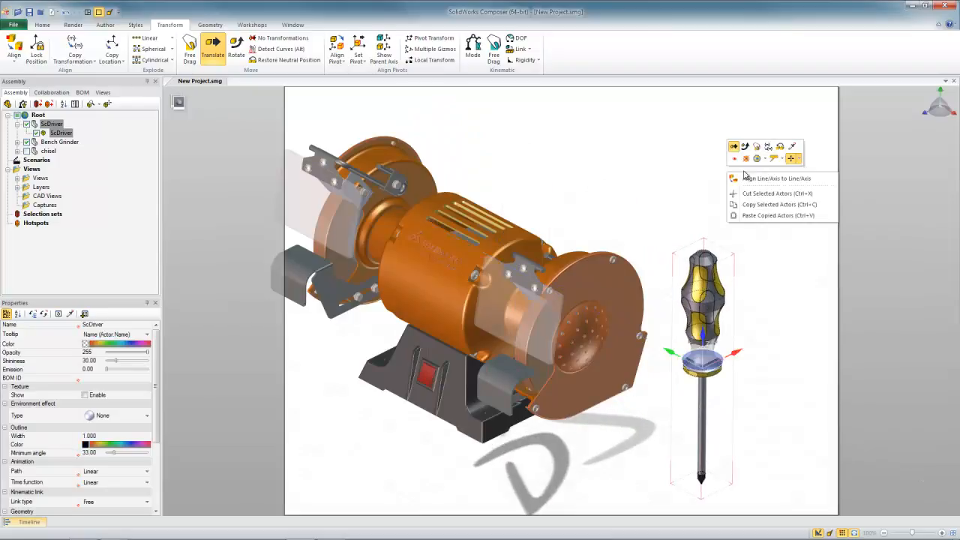
left_click(757, 150)
left_click_drag(691, 347, 693, 379)
left_click(755, 226)
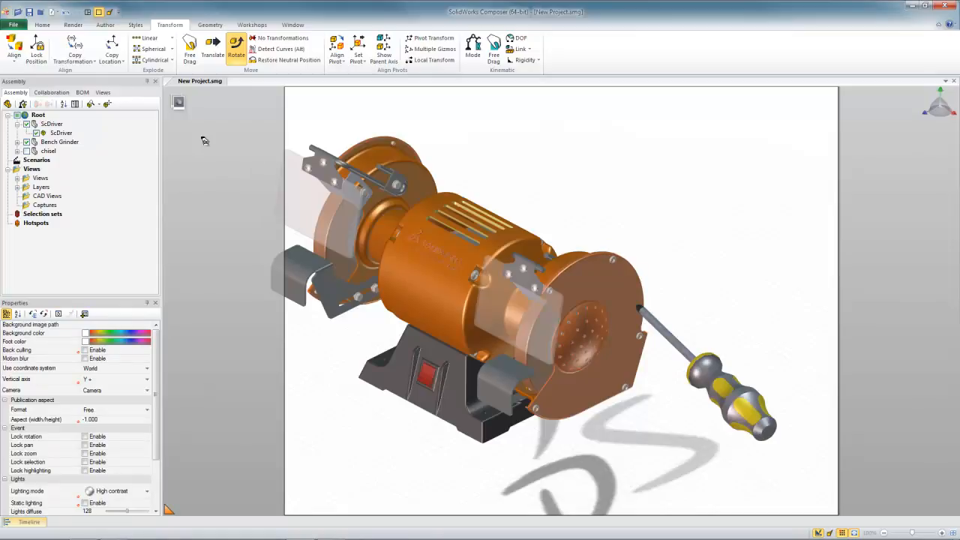
Align the screwdriver with Line/Axis to Line/Axis, matching its handle-end circle to the uppermost screw on the grinder's side cover.
left_click(14, 60)
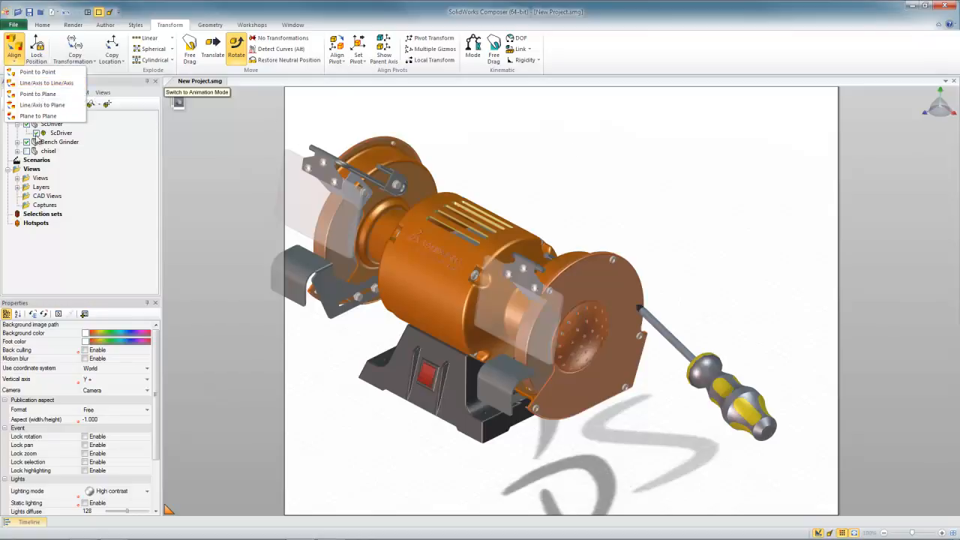
left_click(37, 115)
left_click(51, 124)
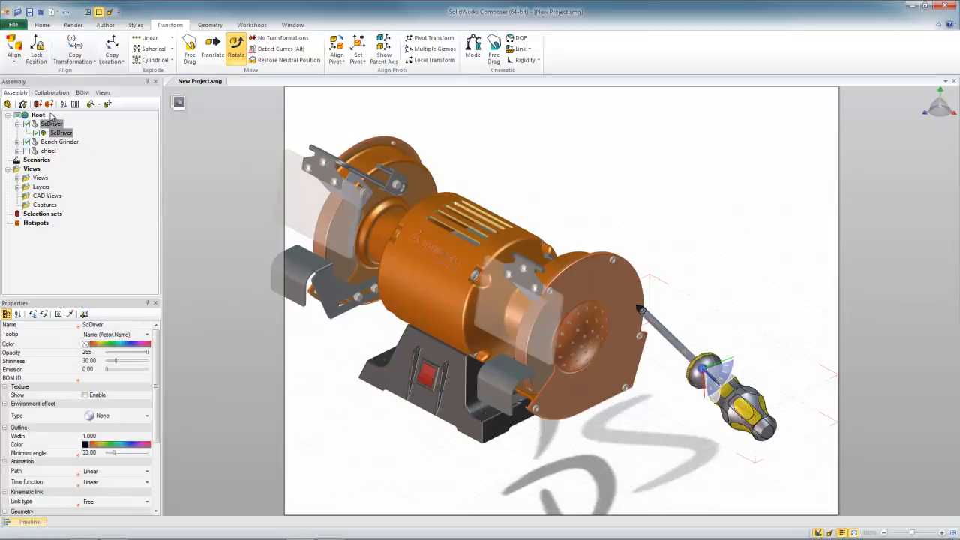
right_click(574, 134)
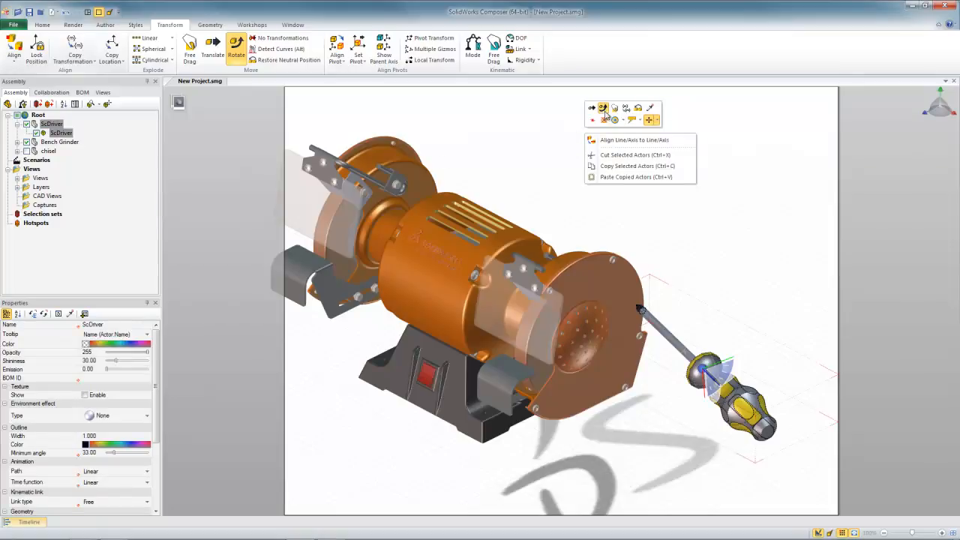
left_click(591, 107)
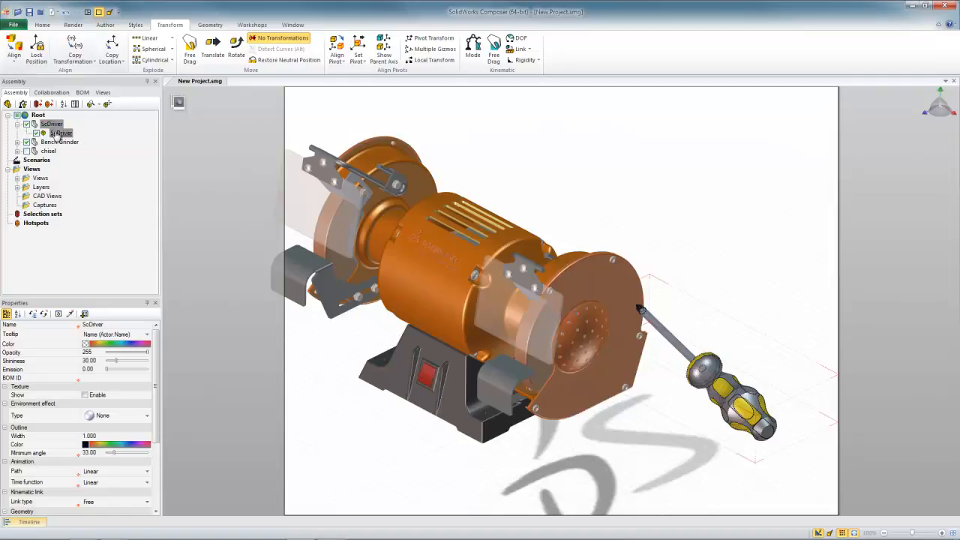
left_click(13, 65)
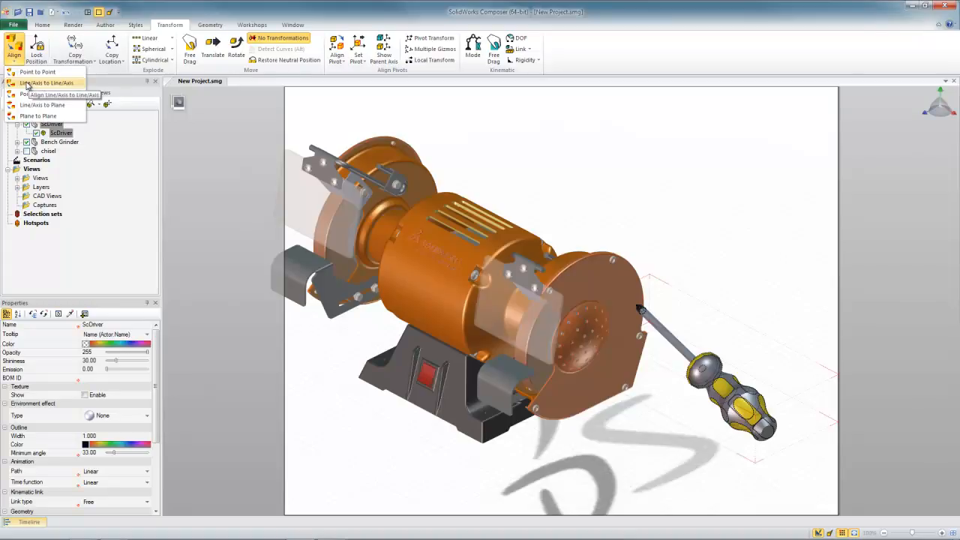
left_click(25, 84)
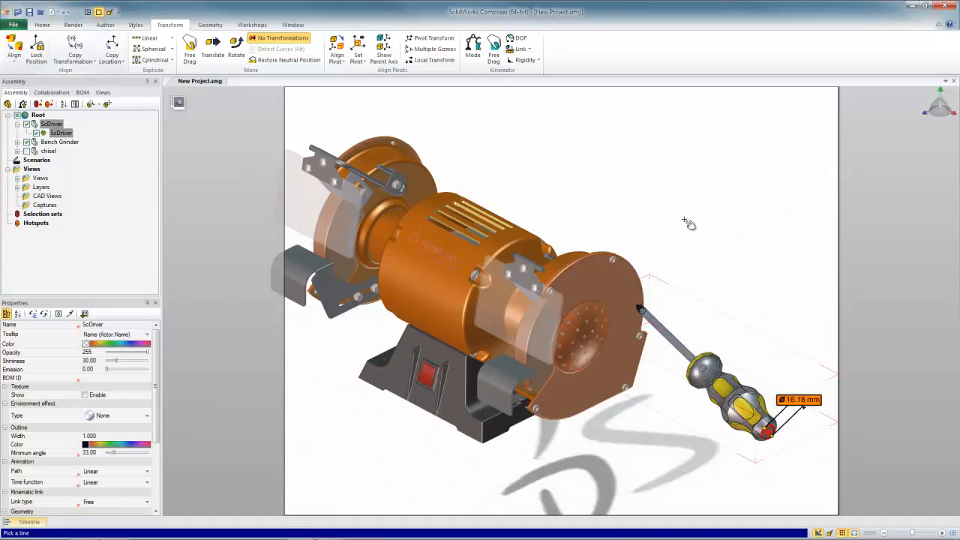
left_click(771, 431)
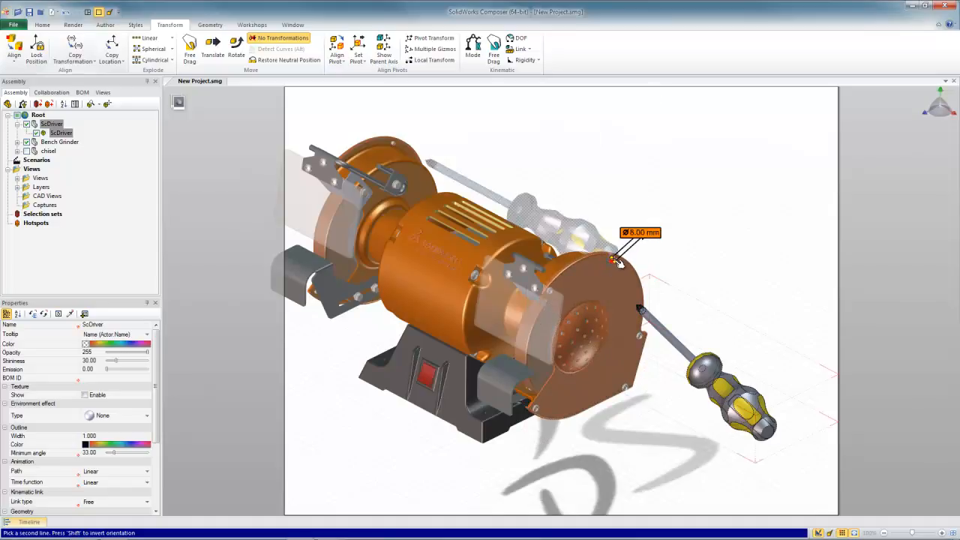
left_click(614, 260)
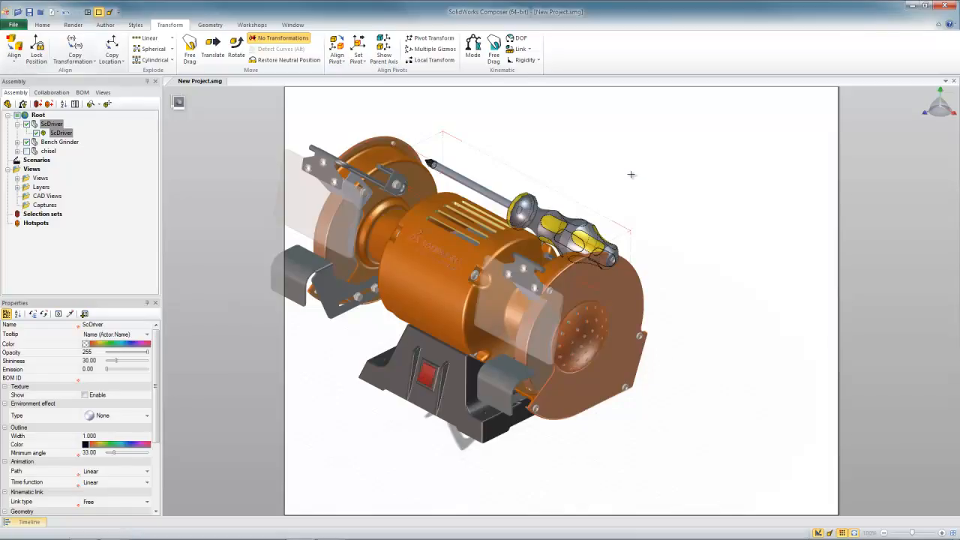
Translate the screwdriver along its shaft axis until its tip sits clear in front of the side cover's upper screw.
left_click(52, 124)
right_click(633, 128)
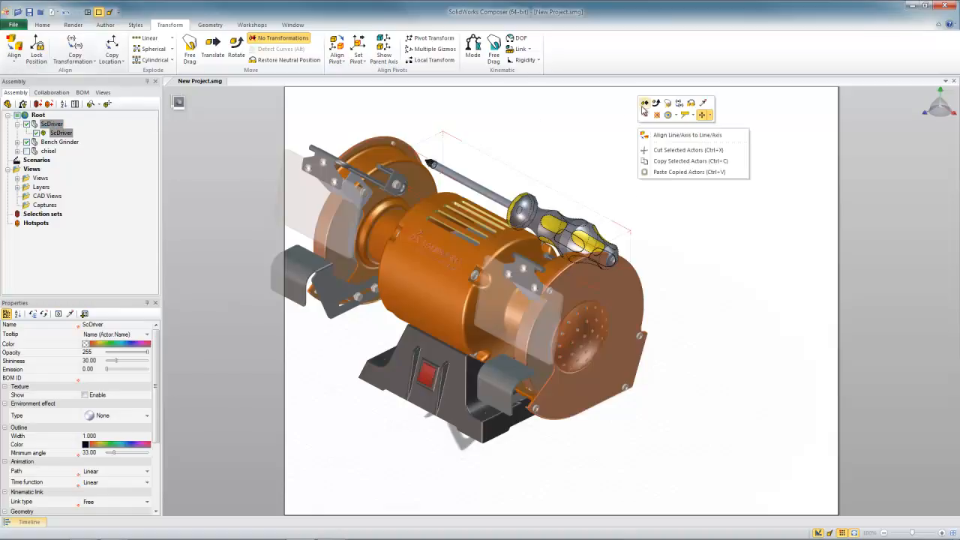
left_click(642, 106)
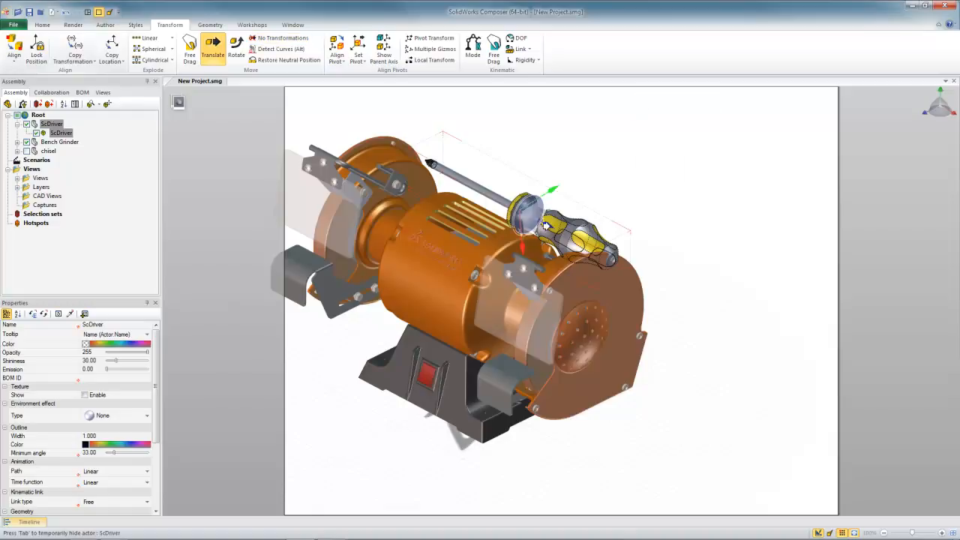
left_click_drag(544, 222, 772, 346)
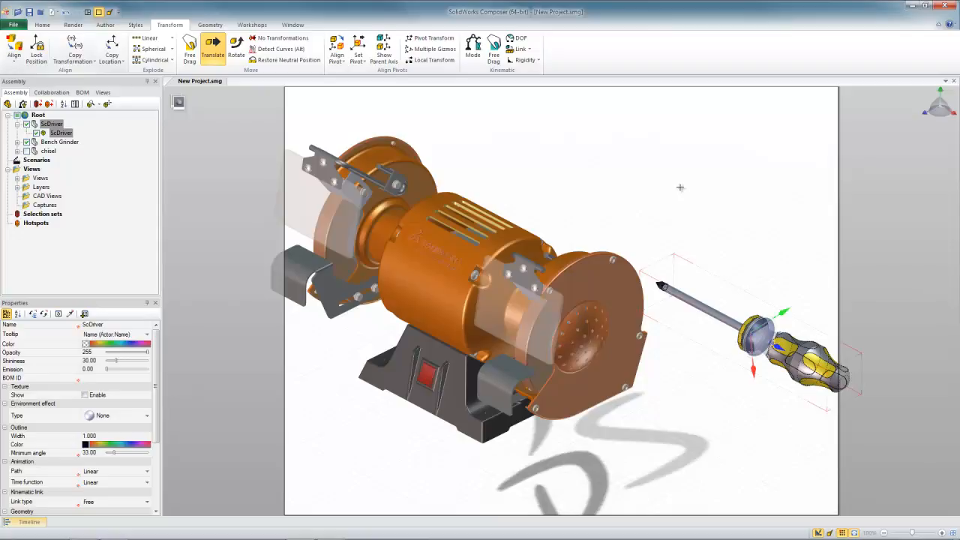
key("alt")
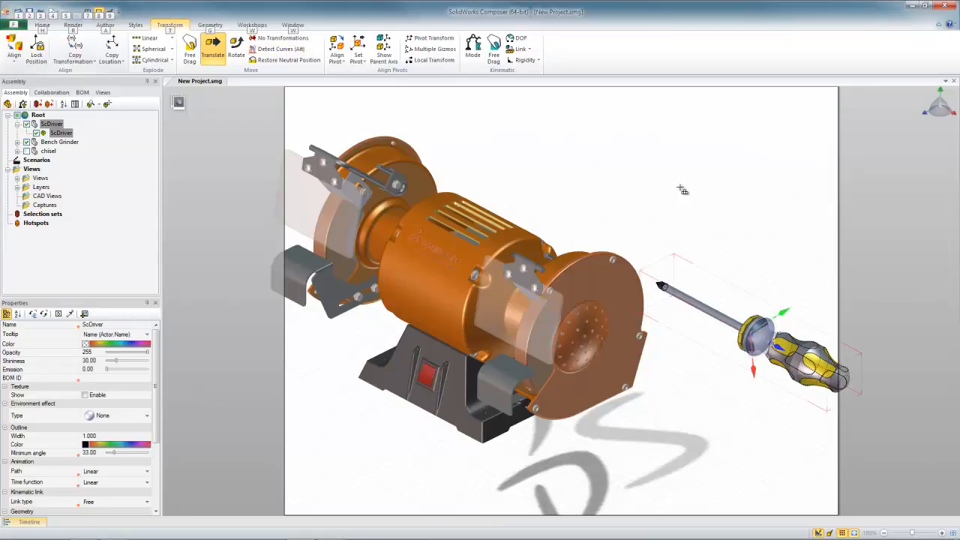
key("alt")
key("alt")
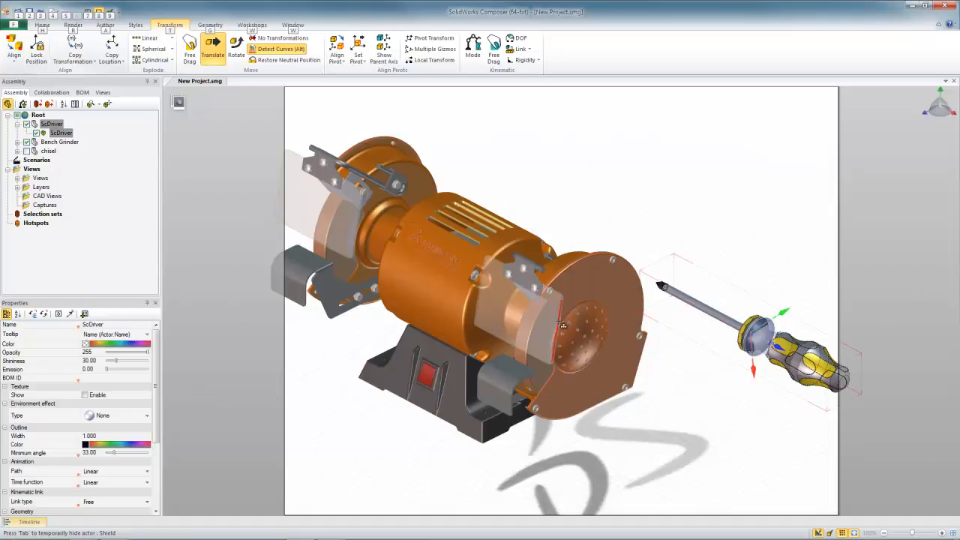
key("alt")
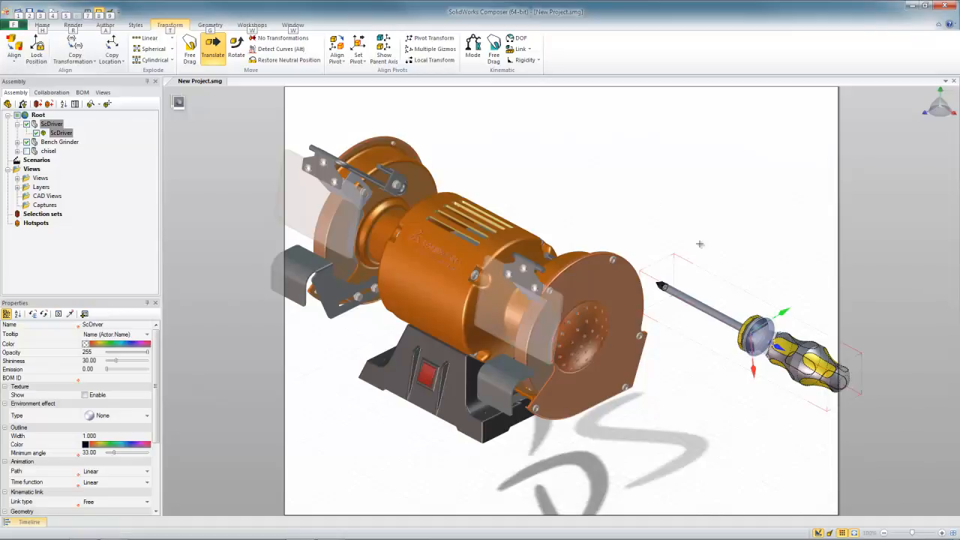
left_click(702, 240)
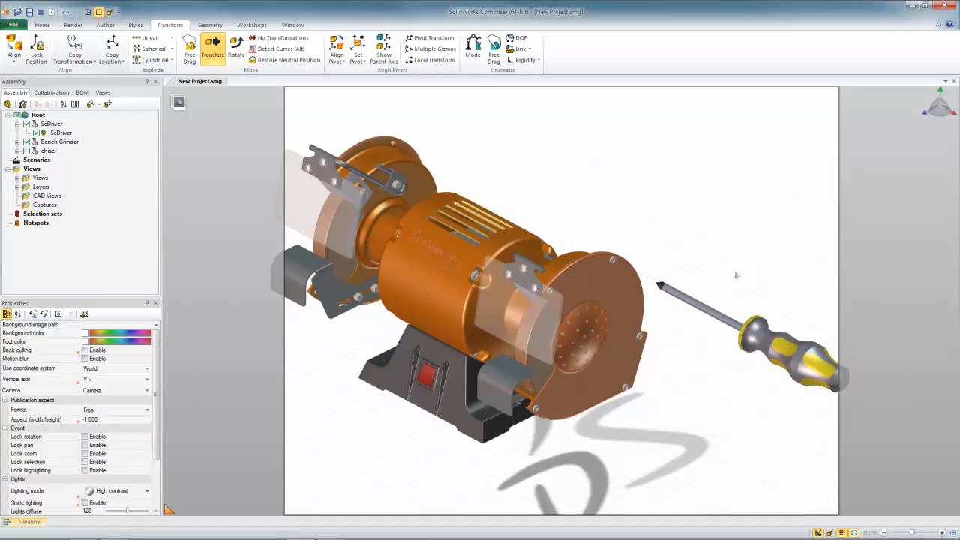
Set the screwdriver's current placement as its neutral properties.
left_click(52, 125)
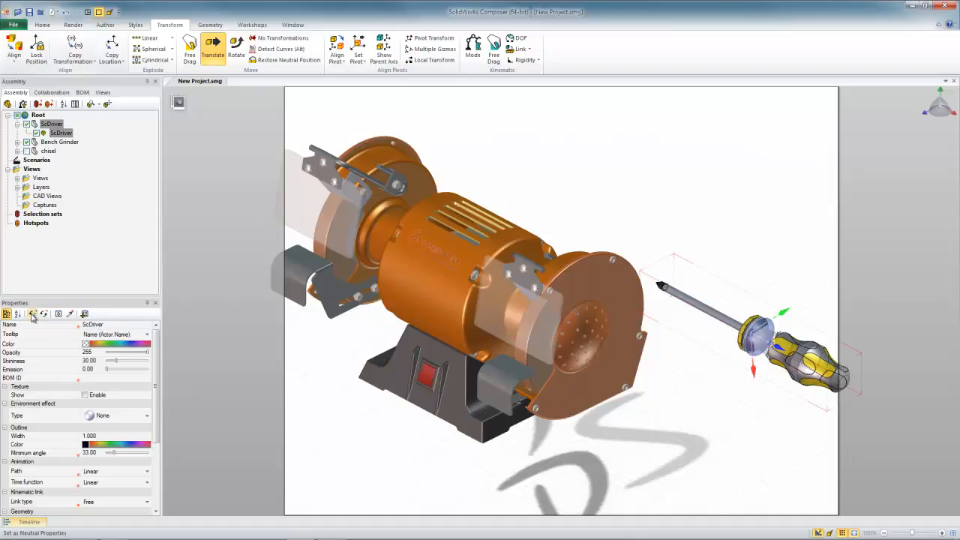
left_click(686, 195)
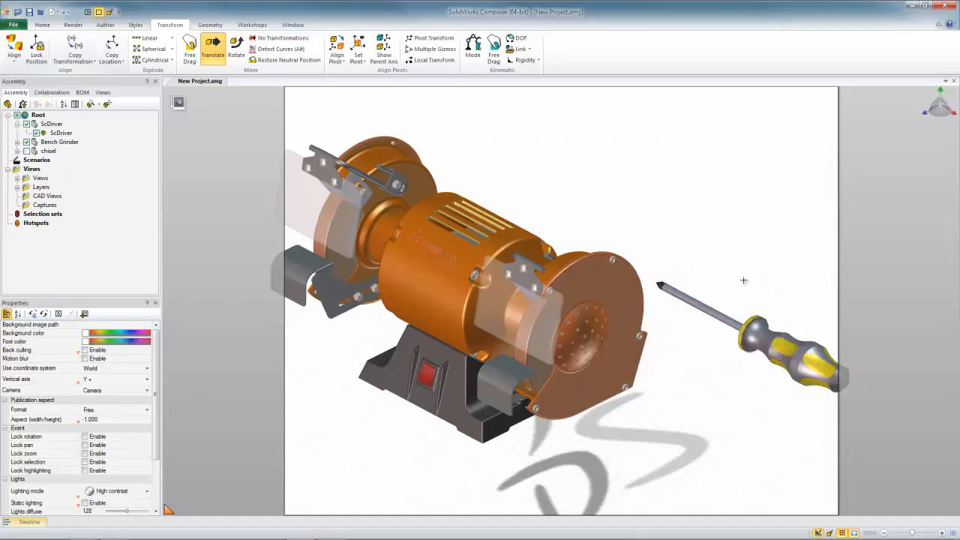
Rotate the screwdriver out of its aligned orientation so its handle tilts upward.
middle_click_drag(758, 282, 651, 248)
right_click(721, 329)
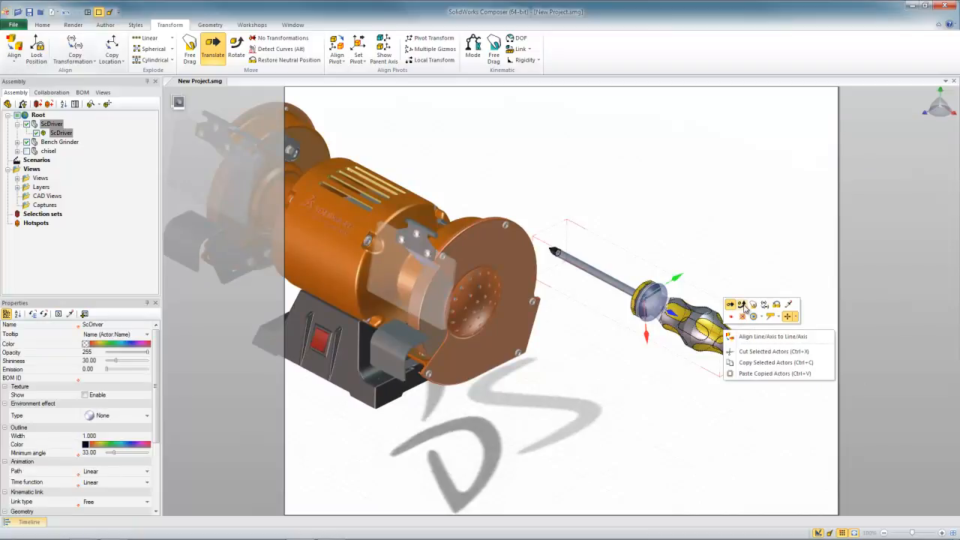
left_click(741, 304)
left_click_drag(669, 300, 676, 274)
left_click(604, 150)
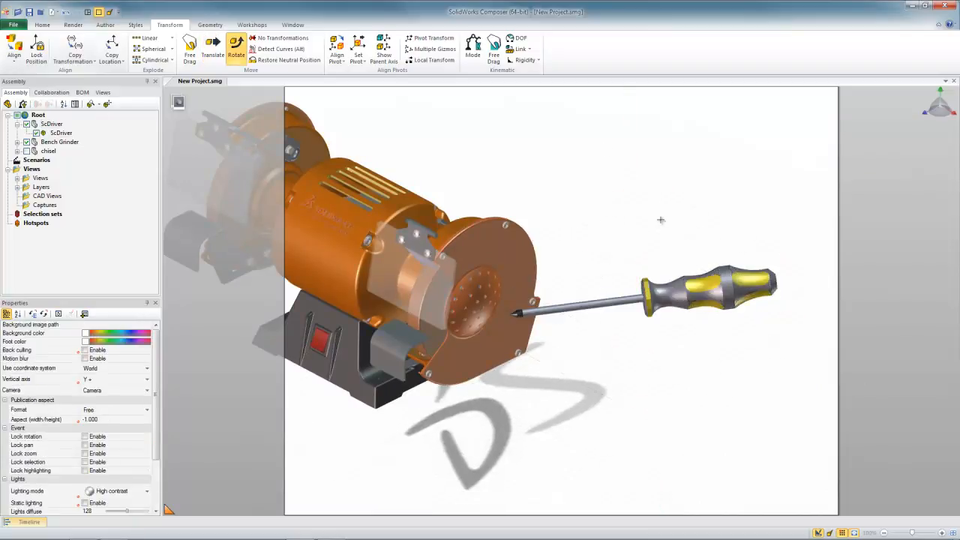
Restore the screwdriver to its neutral position.
left_click(52, 124)
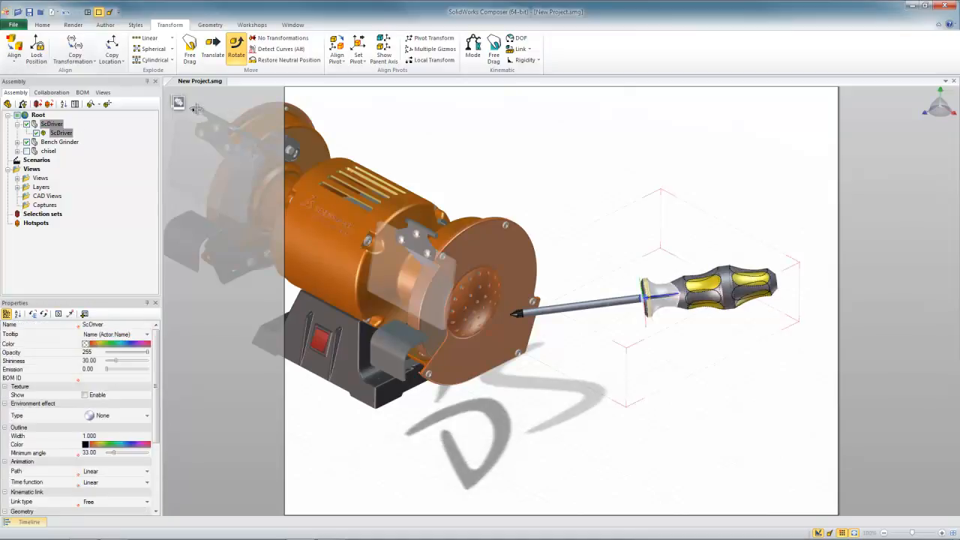
left_click(276, 60)
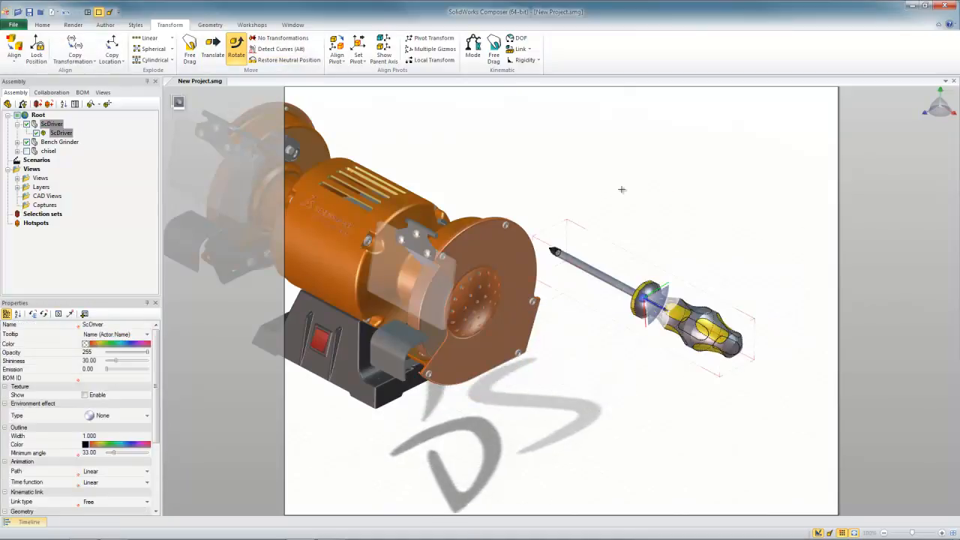
left_click(676, 193)
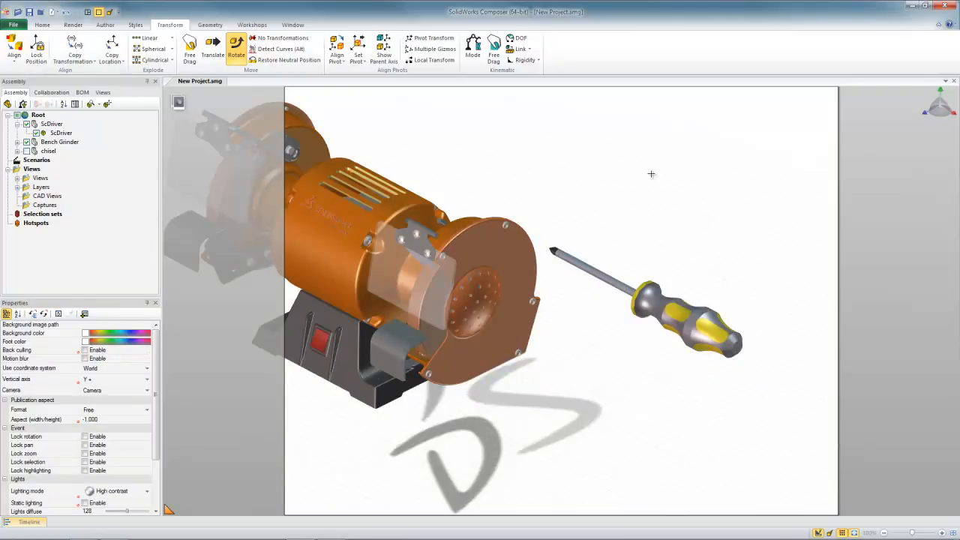